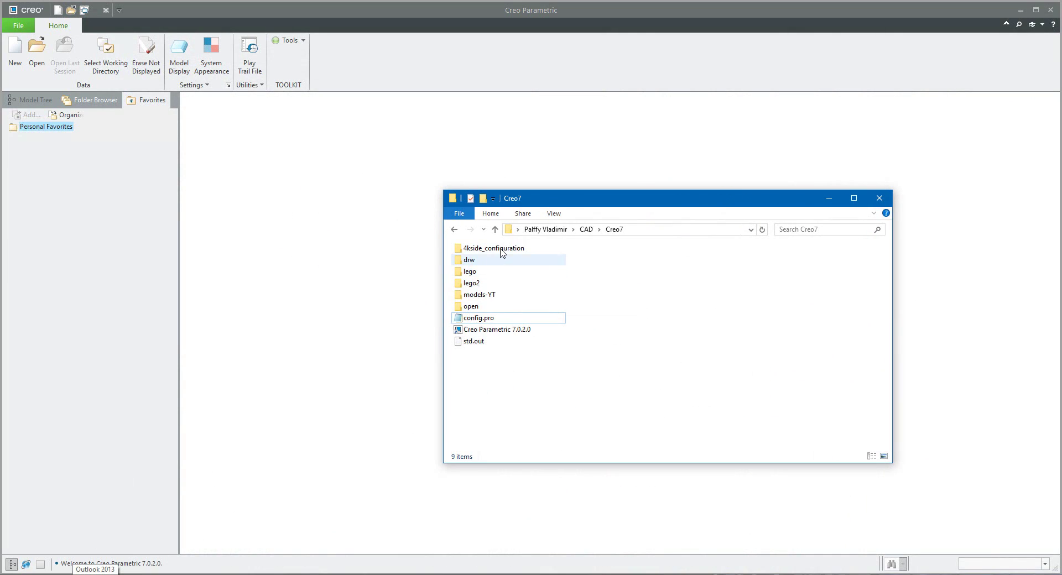
Browse into the 4kside_configuration and apk folders to find New_drw.exe, then return to Creo7
{"action": "double_click", "coordinate": [501, 248]}
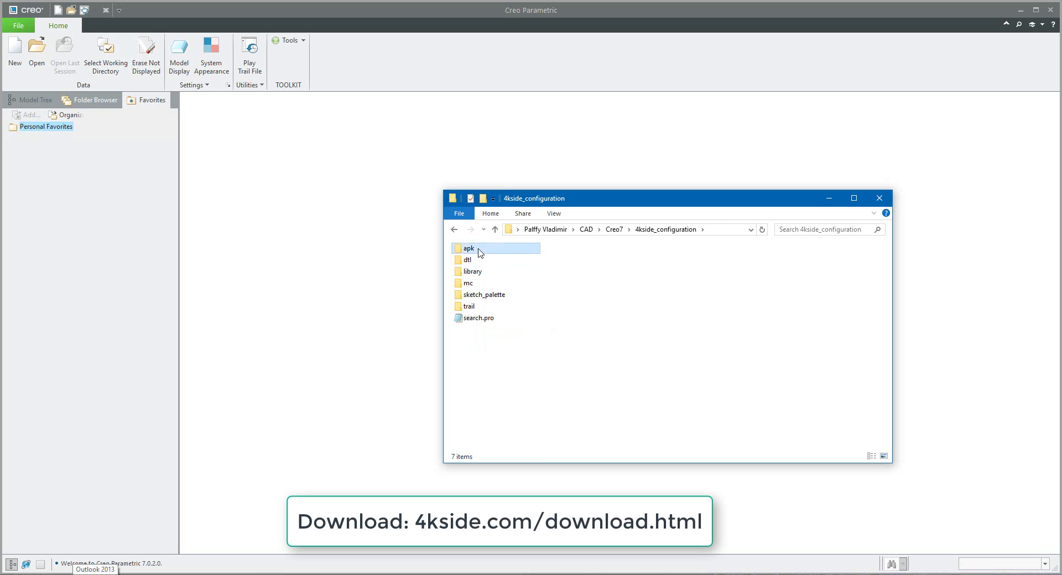
{"action": "double_click", "coordinate": [479, 249]}
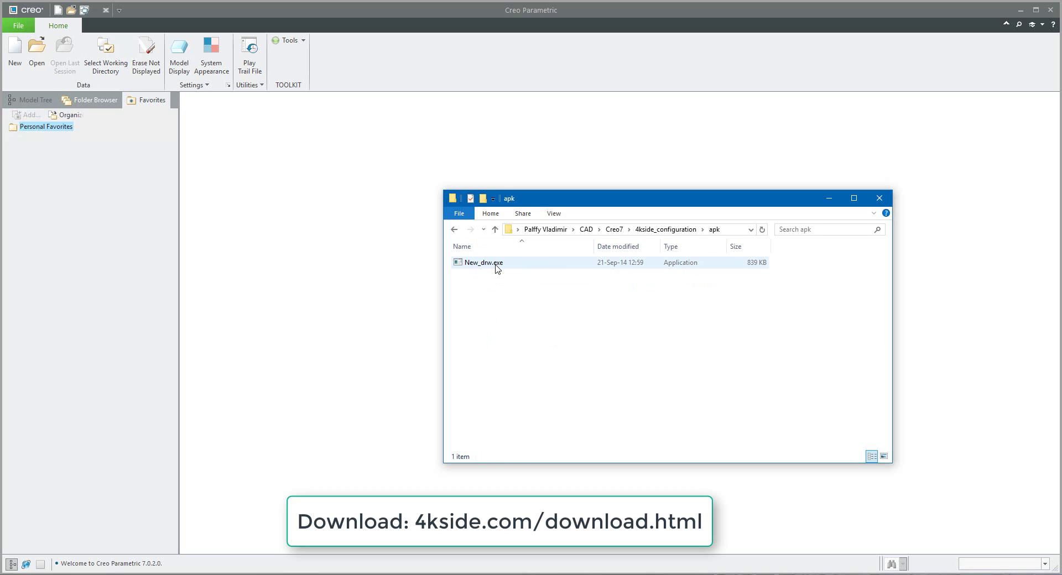
{"action": "mouse_move", "coordinate": [483, 262]}
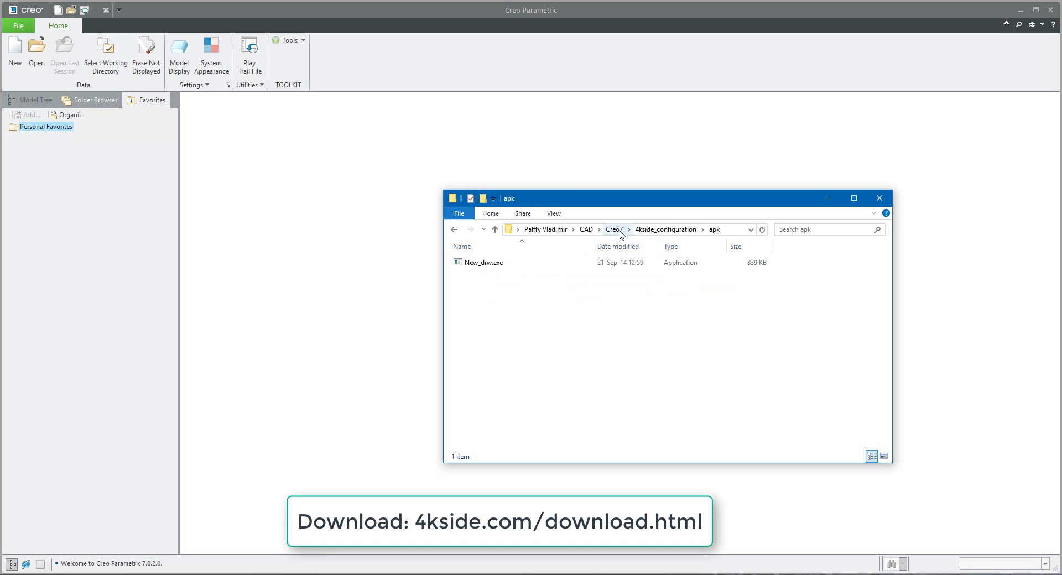
{"action": "left_click", "coordinate": [614, 230]}
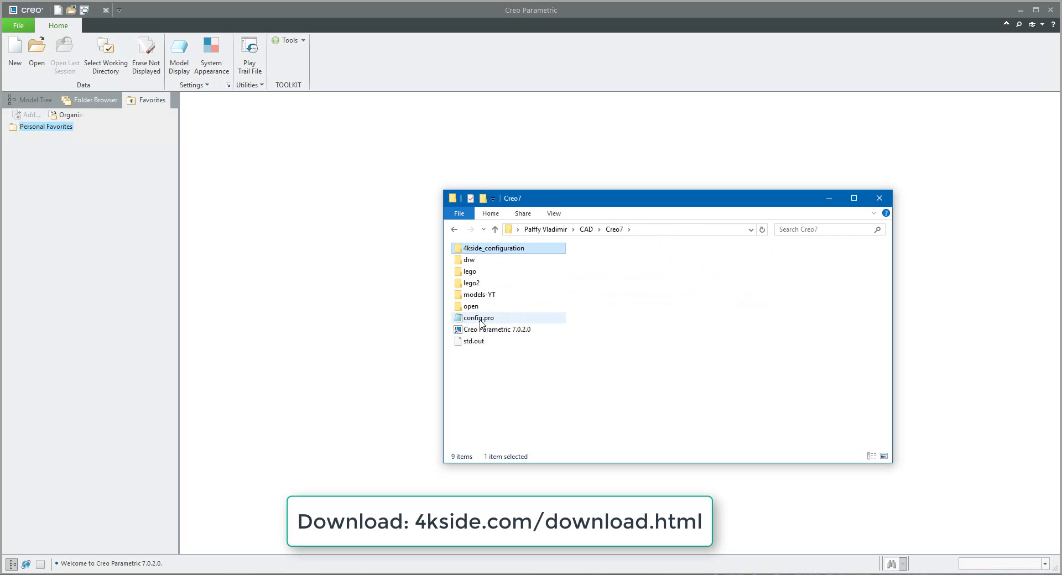
Open config.pro in Notepad and highlight the nd mapkey block and its New_drw.exe line
{"action": "double_click", "coordinate": [480, 319]}
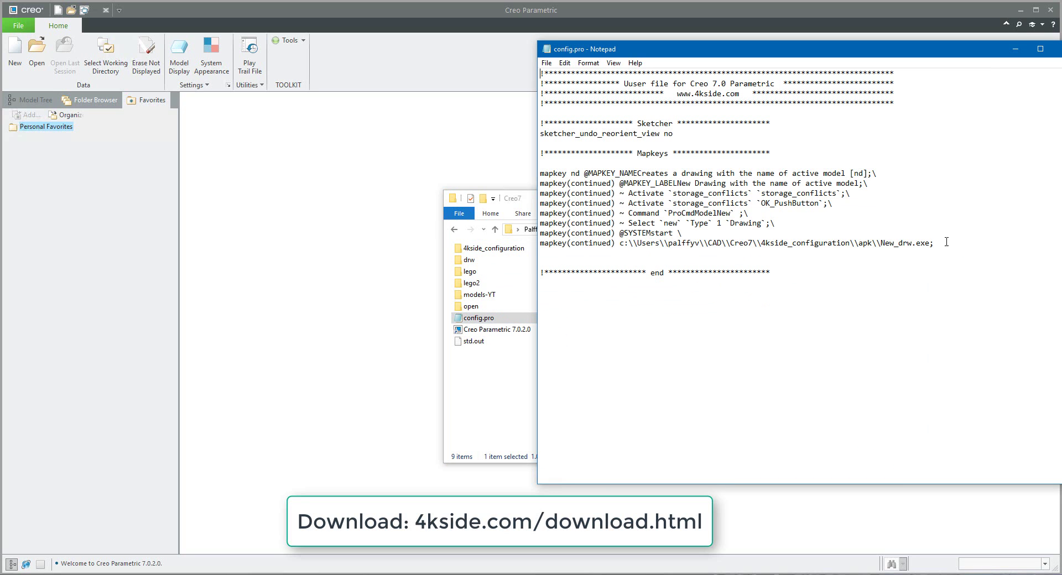
{"action": "left_click_drag", "start_coordinate": [946, 242], "coordinate": [528, 176]}
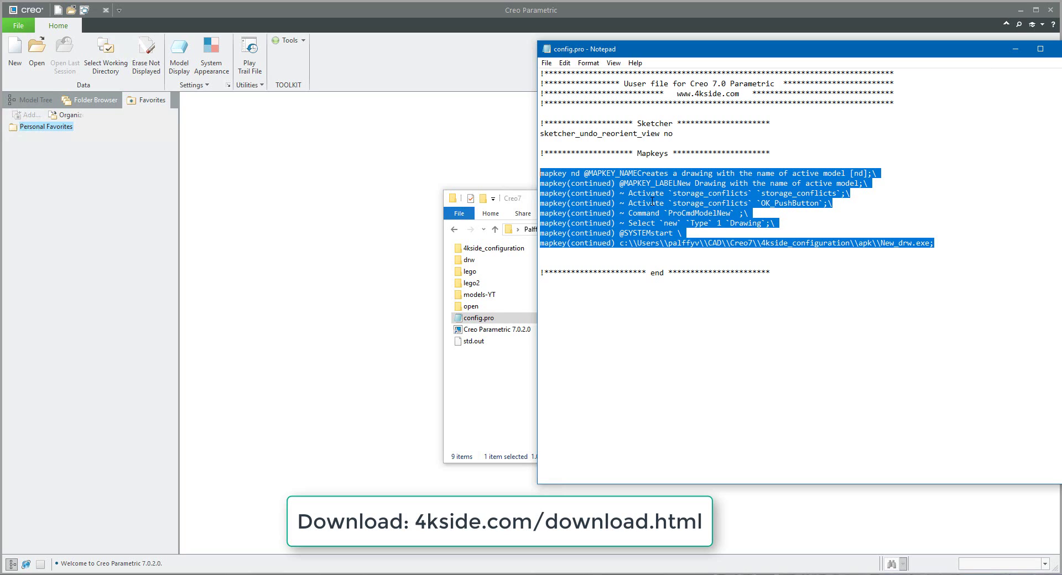
{"action": "left_click", "coordinate": [625, 258]}
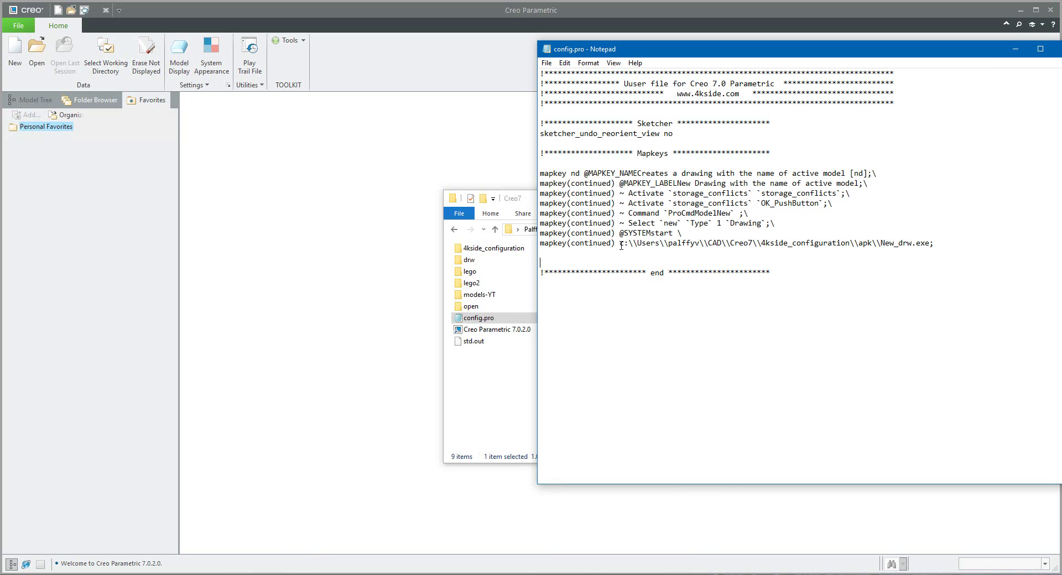
{"action": "left_click_drag", "start_coordinate": [938, 243], "coordinate": [525, 240]}
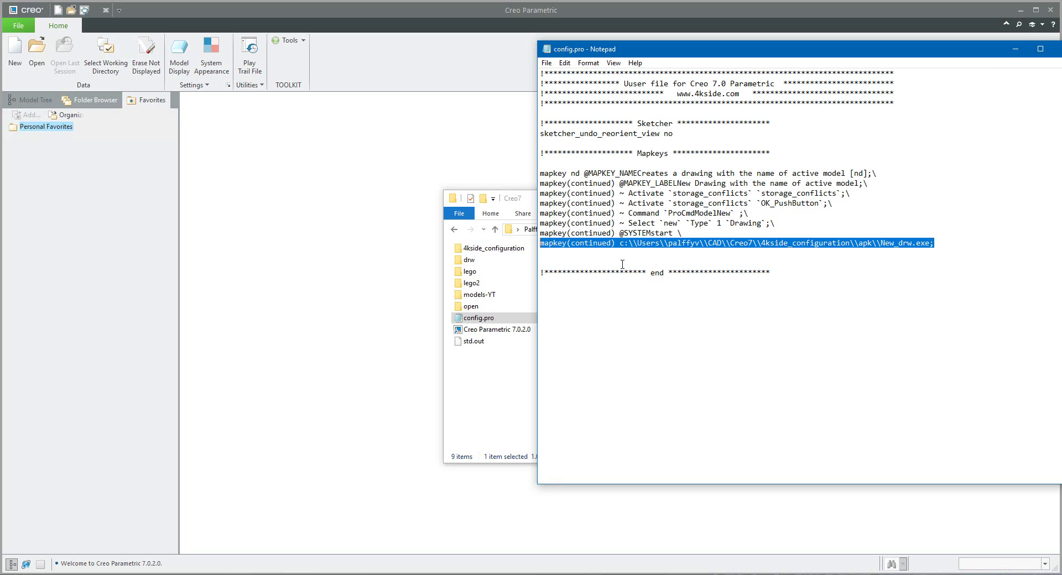
{"action": "left_click", "coordinate": [578, 206]}
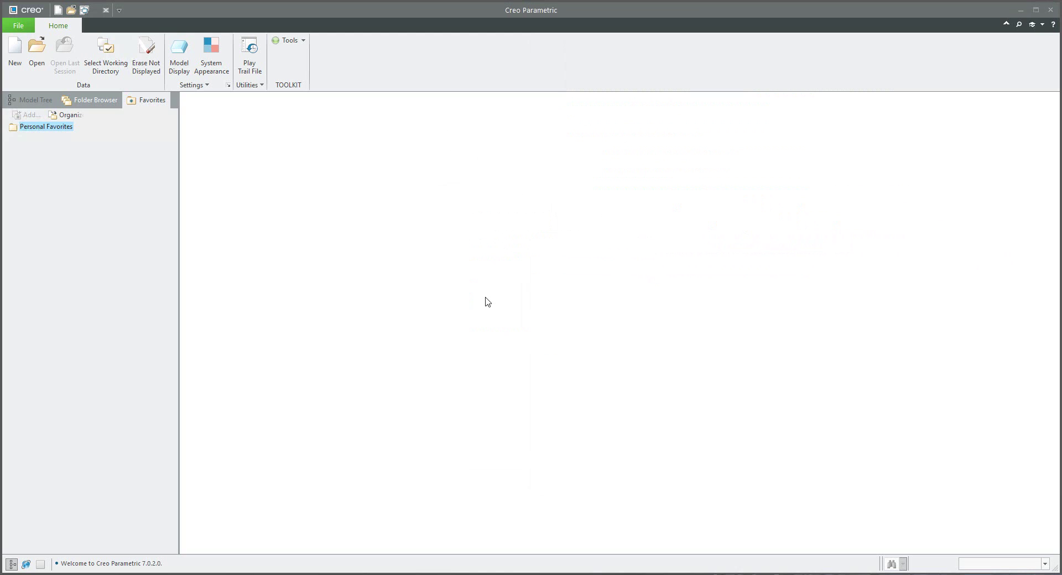
{"action": "left_click", "coordinate": [15, 55]}
{"action": "left_click", "coordinate": [450, 276]}
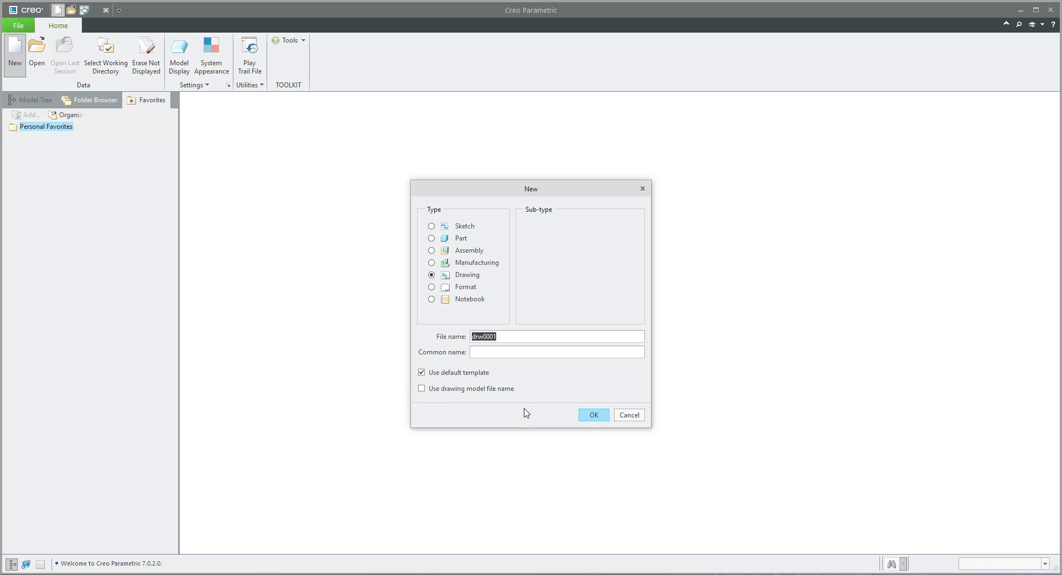
{"action": "left_click", "coordinate": [631, 416]}
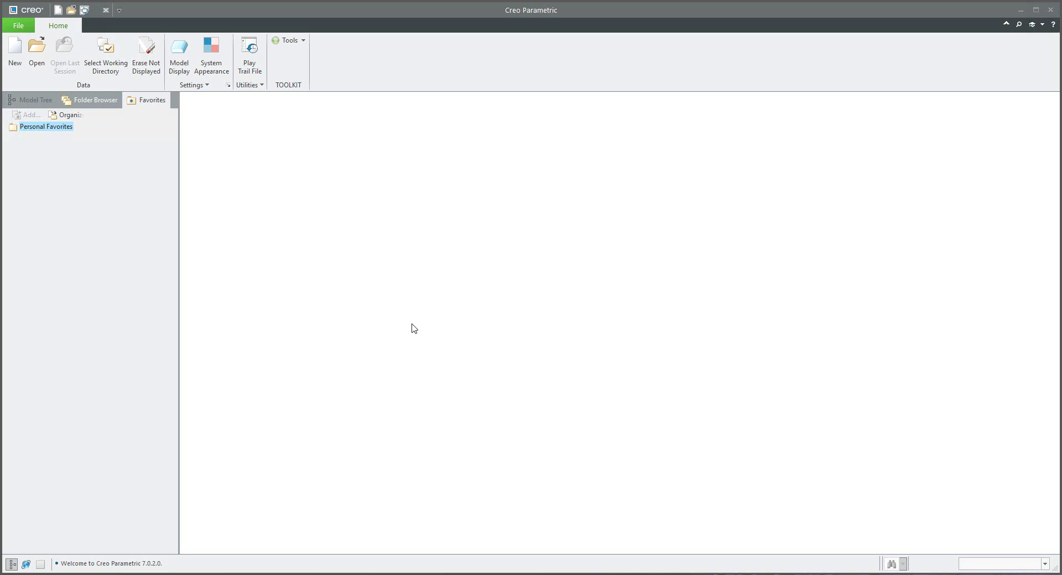
Import Creo7\config.pro in the Configuration Editor, widen the Value column to read the nd mapkey, and accept
{"action": "left_click", "coordinate": [229, 86]}
{"action": "left_click", "coordinate": [297, 339]}
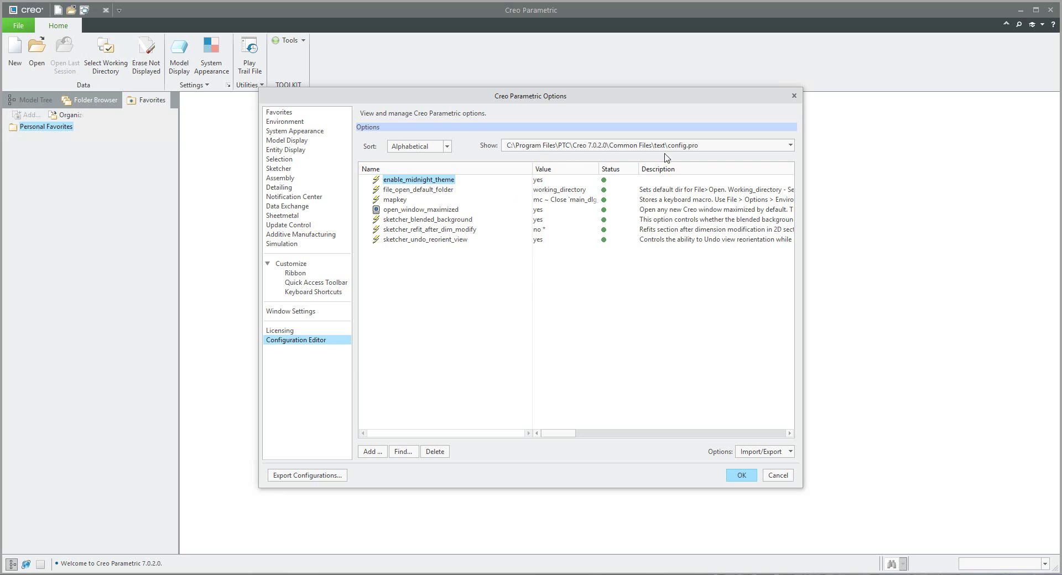
{"action": "left_click", "coordinate": [784, 148]}
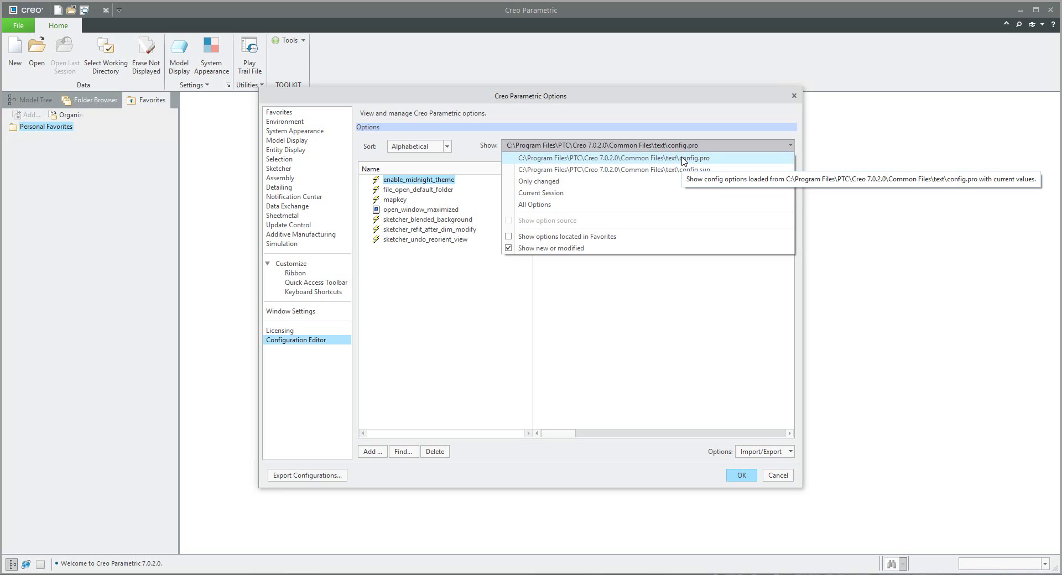
{"action": "left_click", "coordinate": [683, 159]}
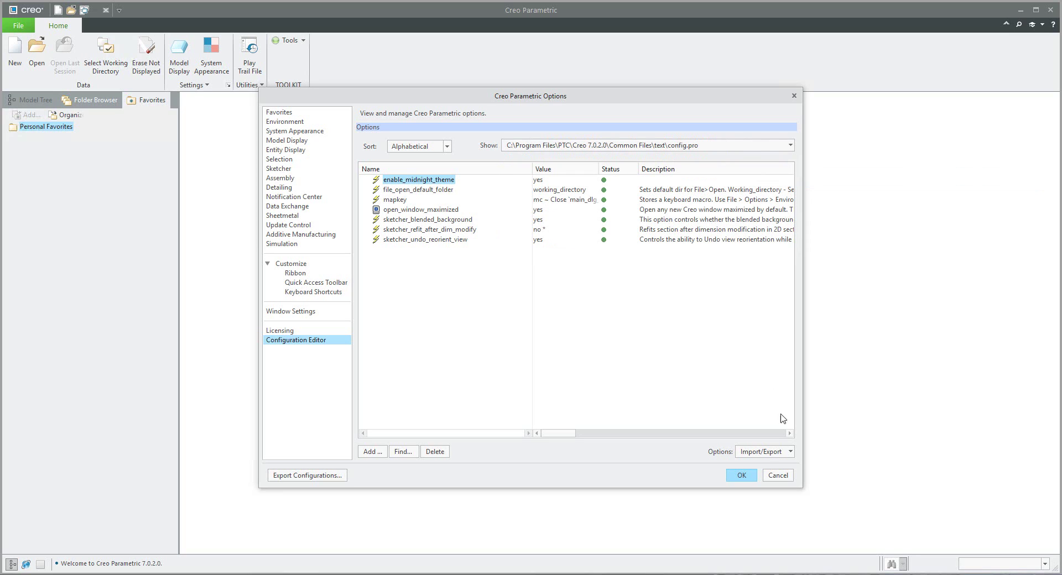
{"action": "left_click", "coordinate": [766, 454]}
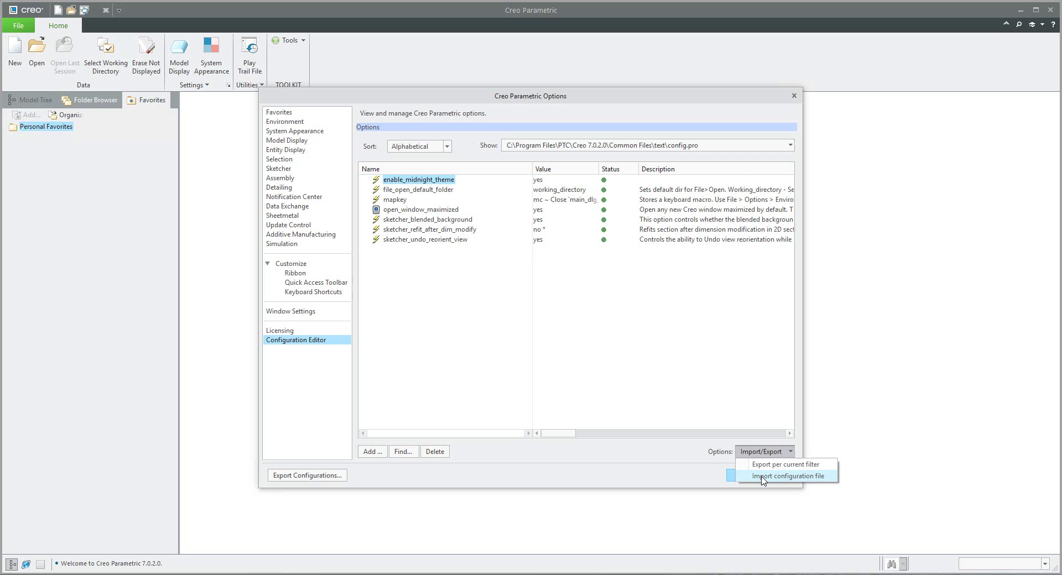
{"action": "left_click", "coordinate": [762, 477]}
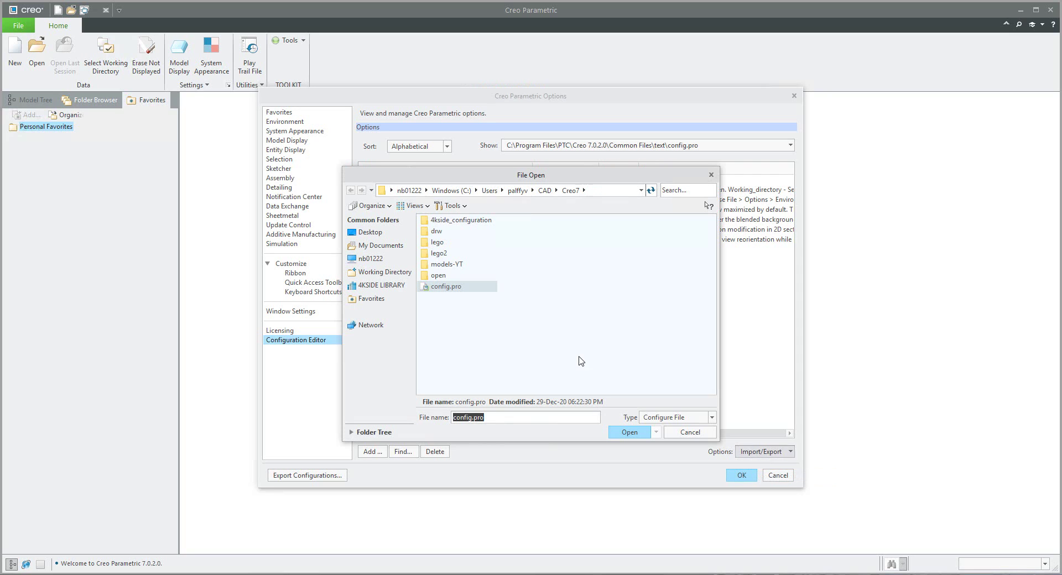
{"action": "double_click", "coordinate": [438, 287]}
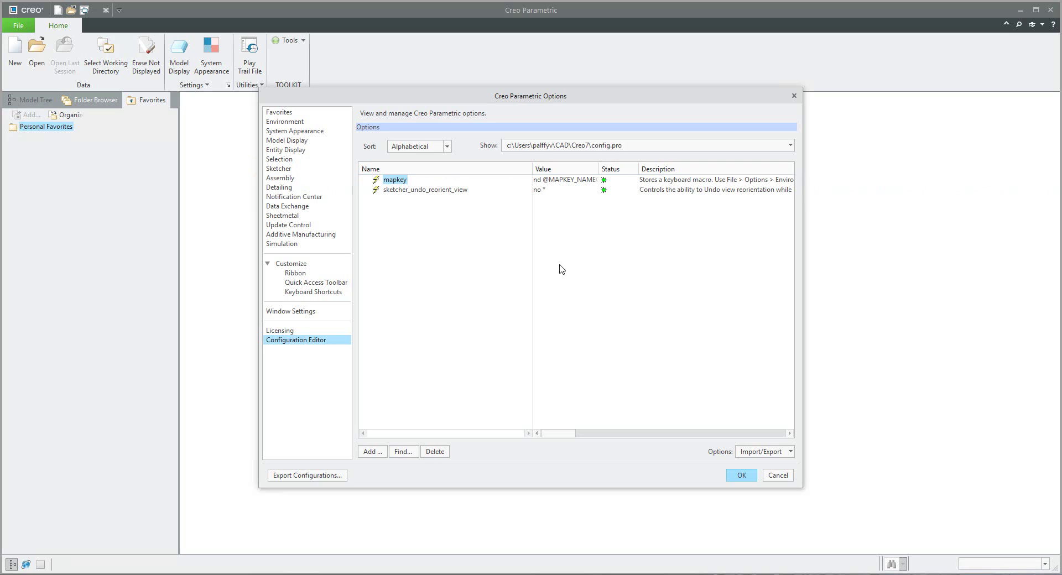
{"action": "left_click_drag", "start_coordinate": [600, 166], "coordinate": [713, 167]}
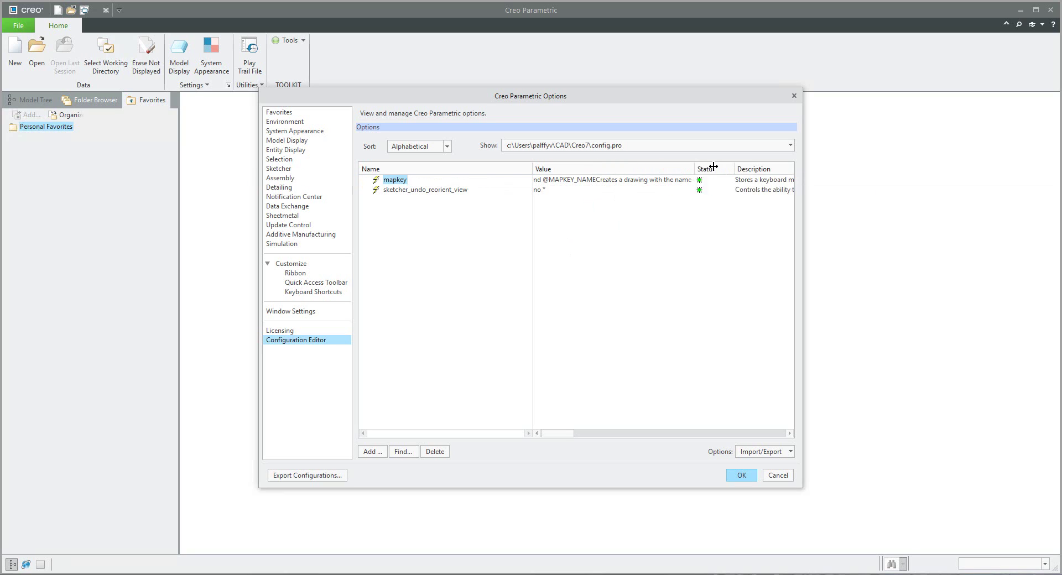
{"action": "left_click", "coordinate": [741, 477]}
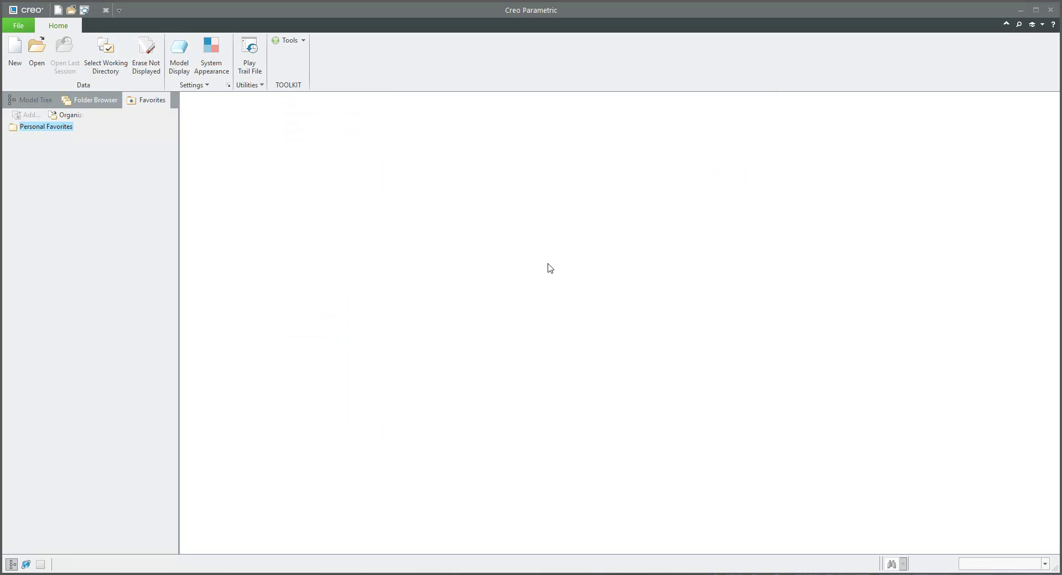
Check the Mapkeys list for nd 'New Drawing with the name of active model', then start a new file
{"action": "left_click", "coordinate": [1018, 25]}
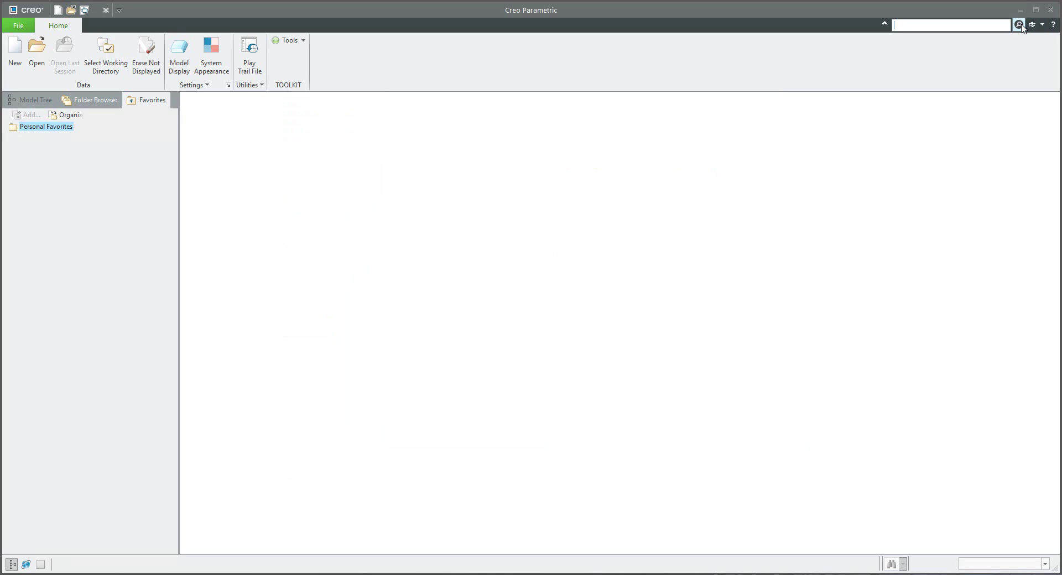
{"action": "type", "text": "mapk"}
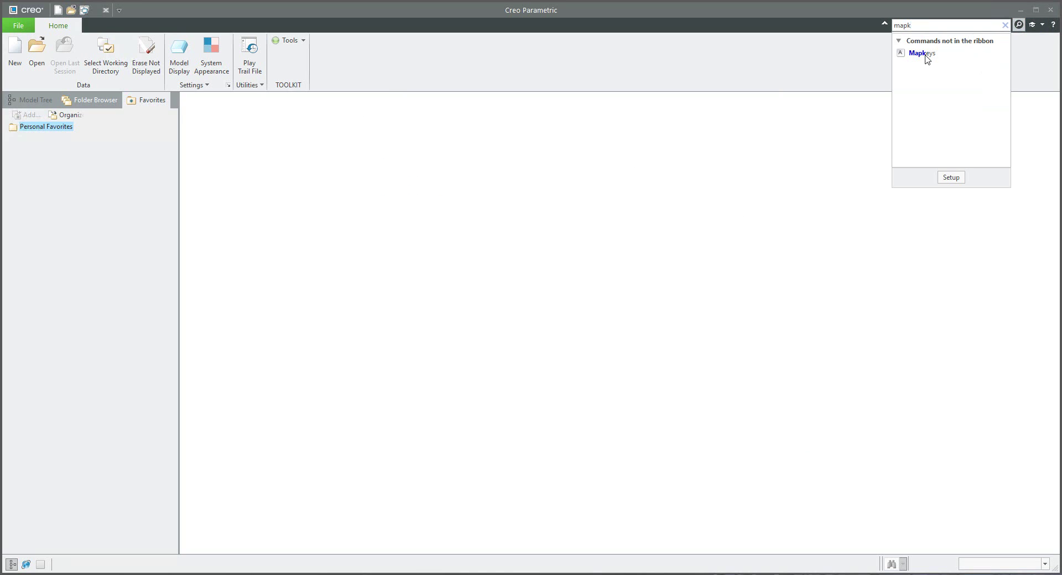
{"action": "left_click", "coordinate": [924, 55]}
{"action": "left_click_drag", "start_coordinate": [975, 293], "coordinate": [701, 174]}
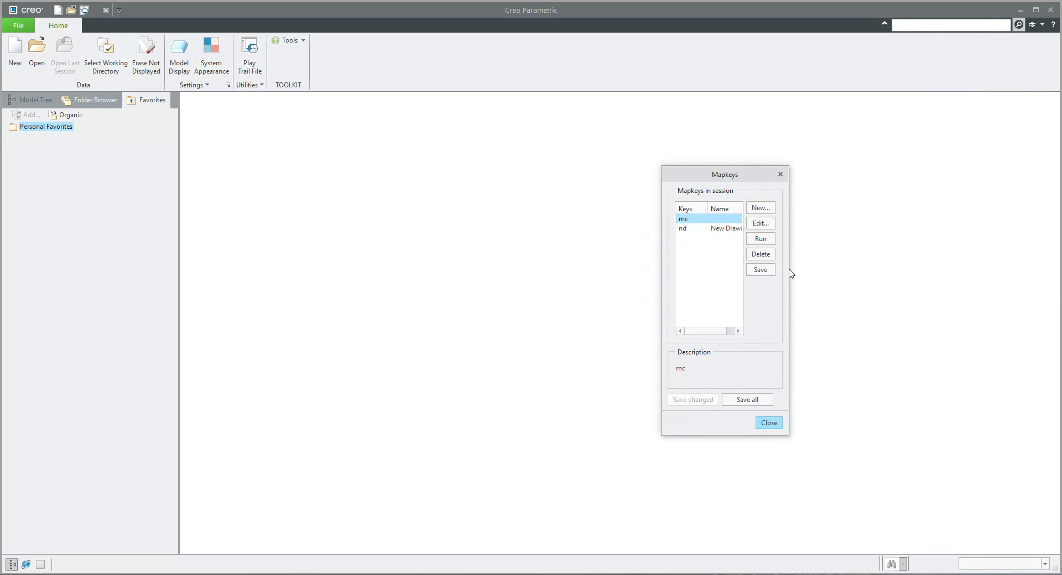
{"action": "left_click_drag", "start_coordinate": [791, 274], "coordinate": [953, 276]}
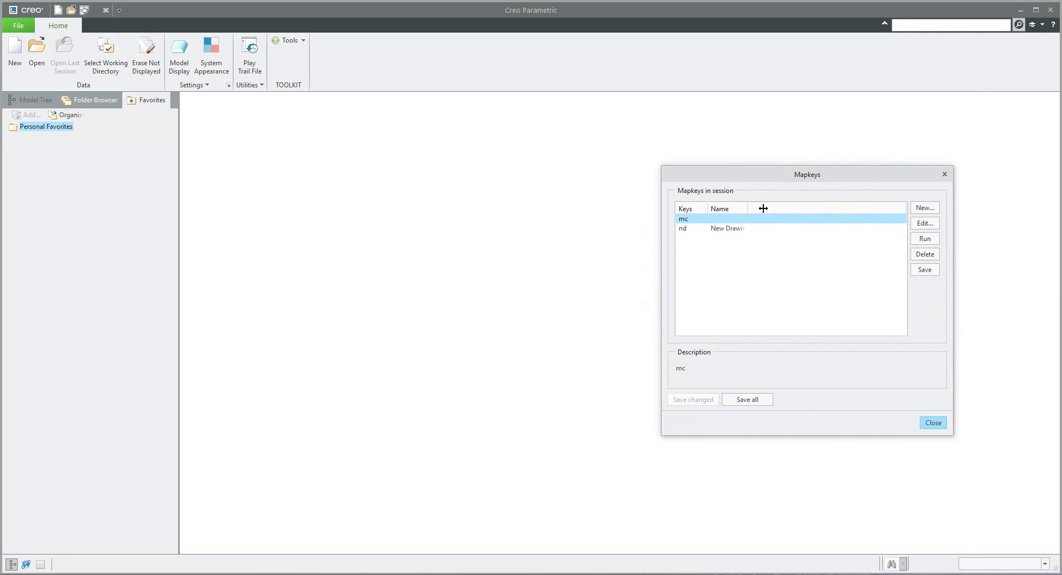
{"action": "left_click_drag", "start_coordinate": [763, 208], "coordinate": [869, 209]}
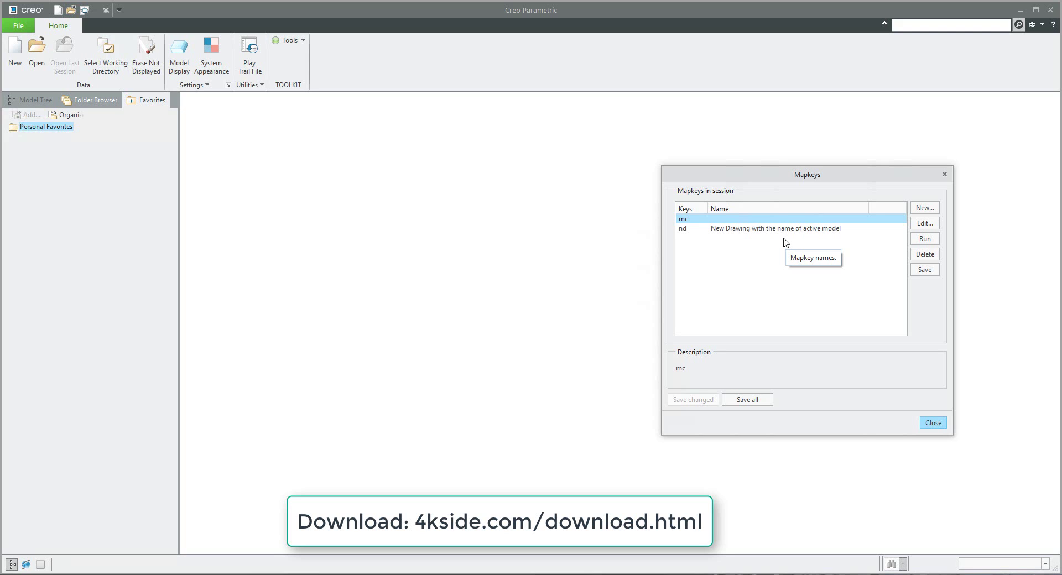
{"action": "left_click", "coordinate": [933, 422]}
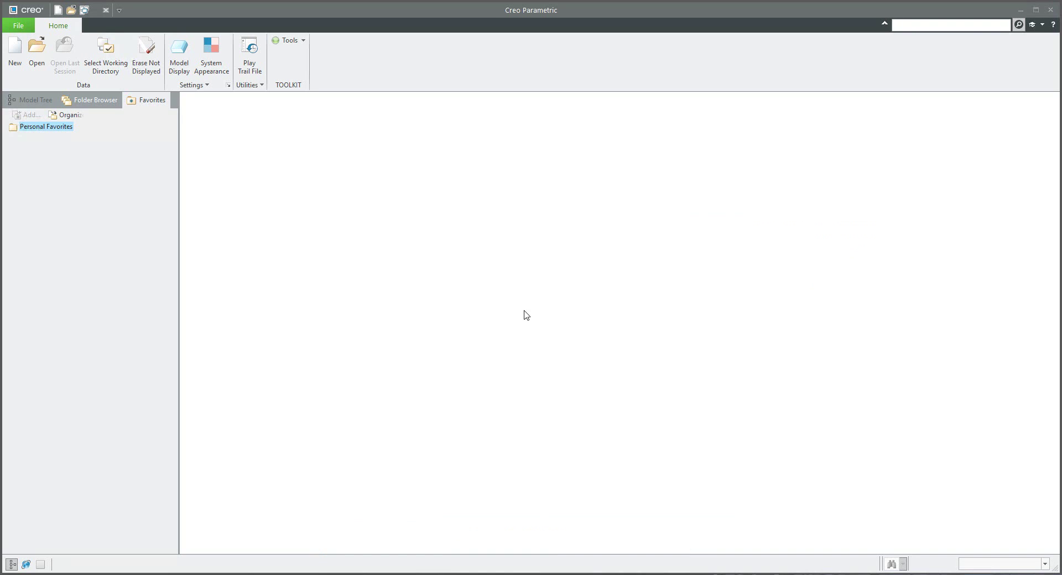
{"action": "key", "text": "ctrl+n"}
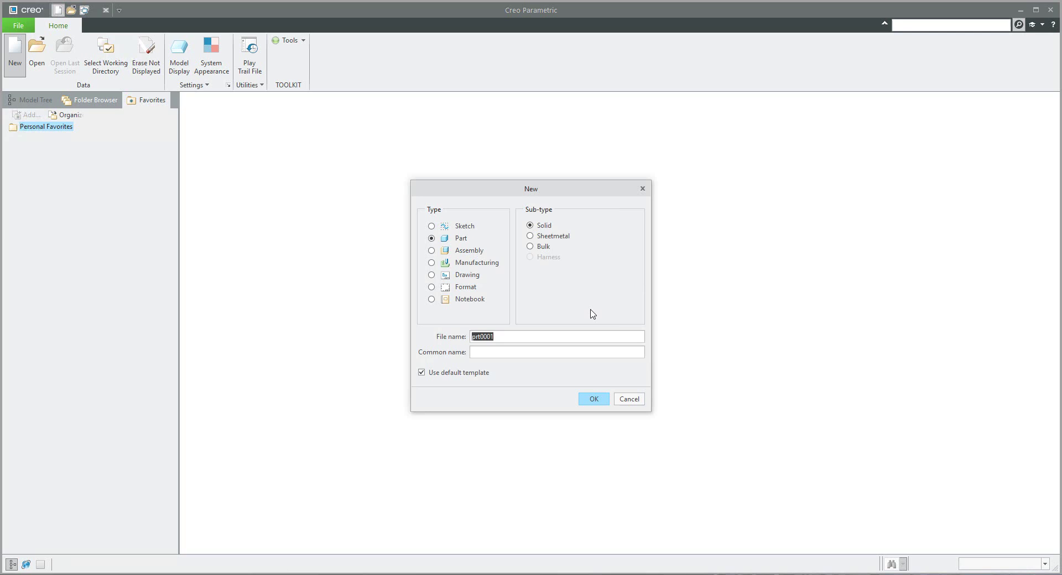
Name the new solid part saddad454sa5_qwqw-78 and create it
{"action": "type", "text": "saddad"}
{"action": "type", "text": "qwqw-78"}
{"action": "left_click", "coordinate": [594, 399]}
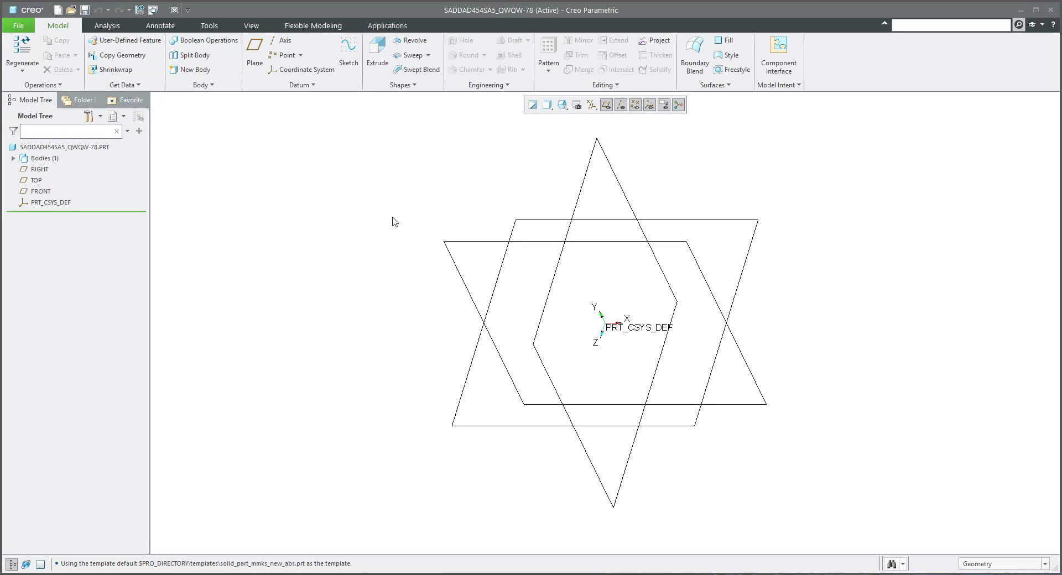
Extrude a rectangular block from a rectangle sketched on the TOP plane at the origin
{"action": "left_click", "coordinate": [377, 50]}
{"action": "left_click", "coordinate": [549, 220]}
{"action": "left_click", "coordinate": [285, 54]}
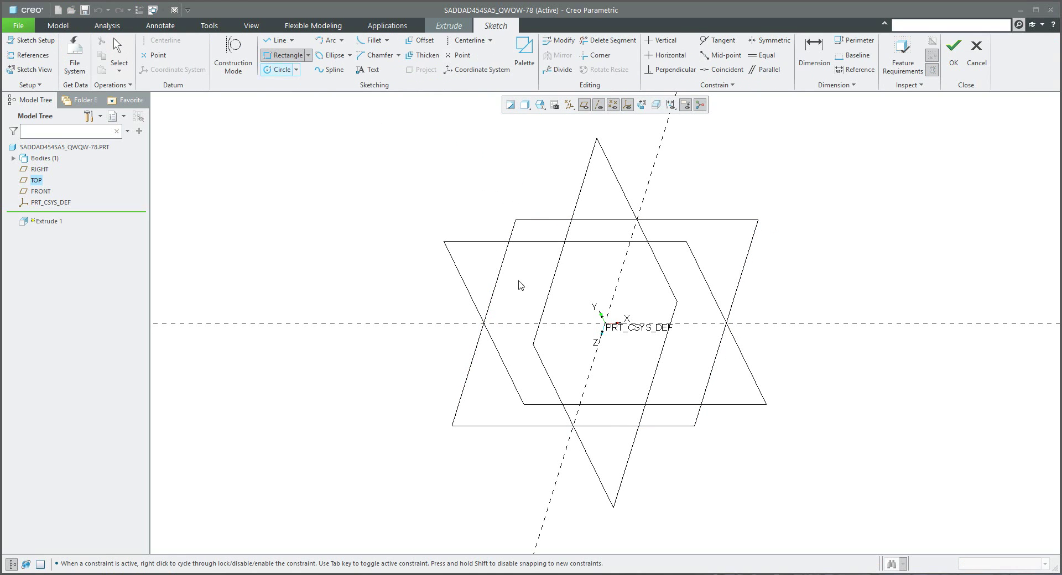
{"action": "left_click", "coordinate": [605, 323]}
{"action": "left_click", "coordinate": [778, 256]}
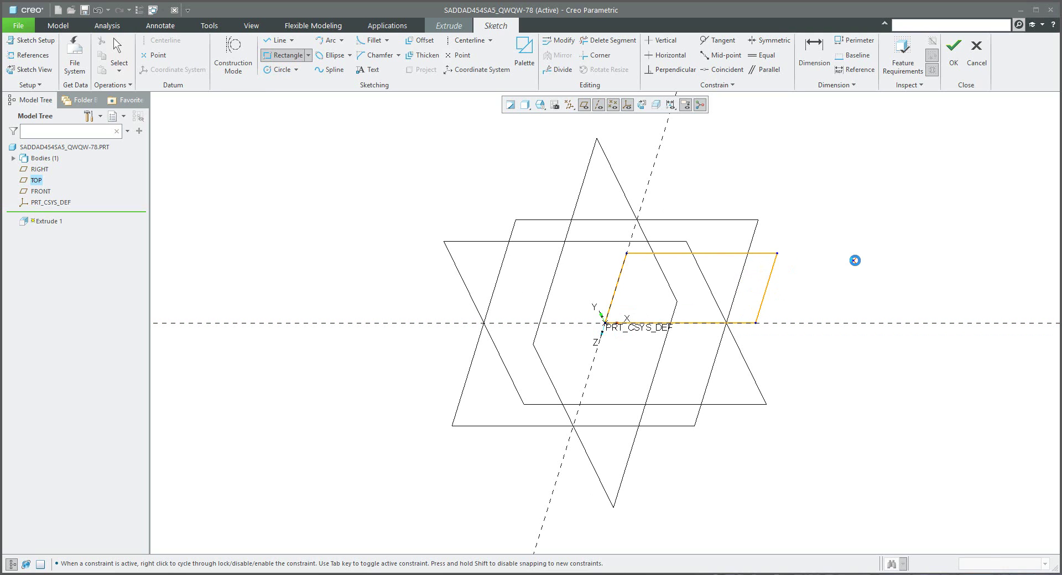
{"action": "middle_click", "coordinate": [855, 260]}
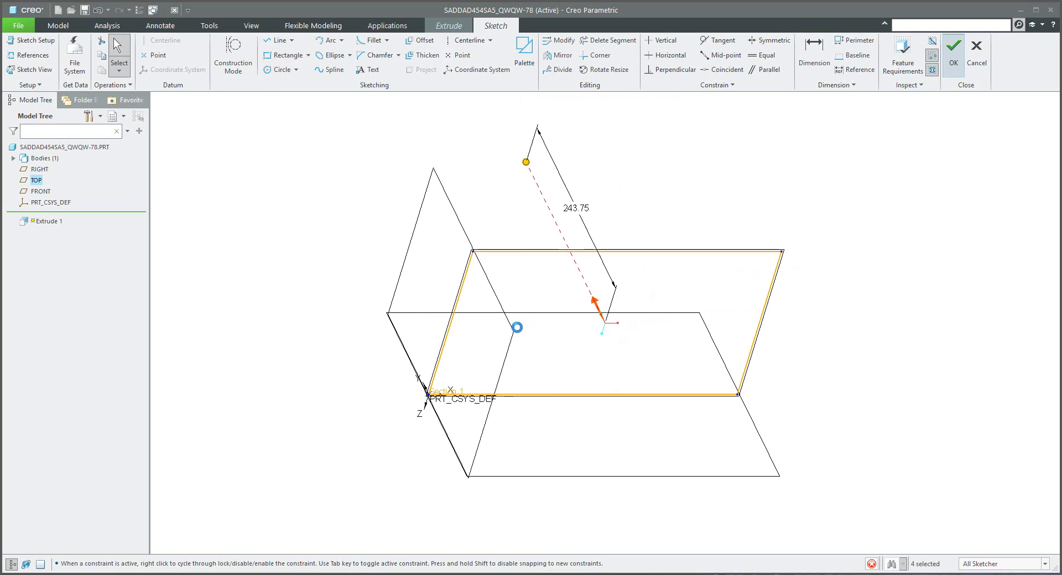
{"action": "middle_click", "coordinate": [260, 324]}
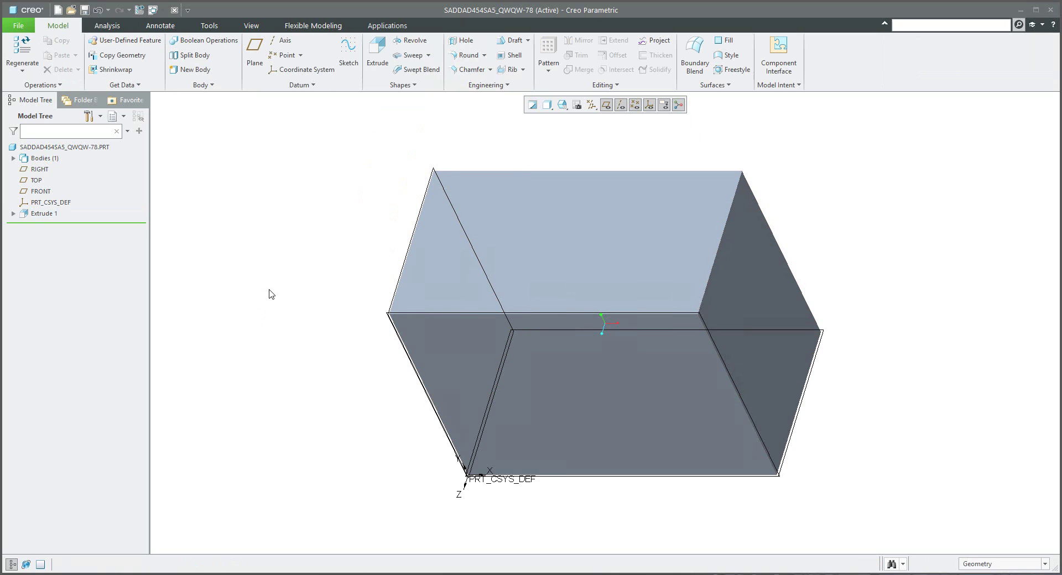
Round the block's top edge with an enlarged radius
{"action": "left_click", "coordinate": [454, 55]}
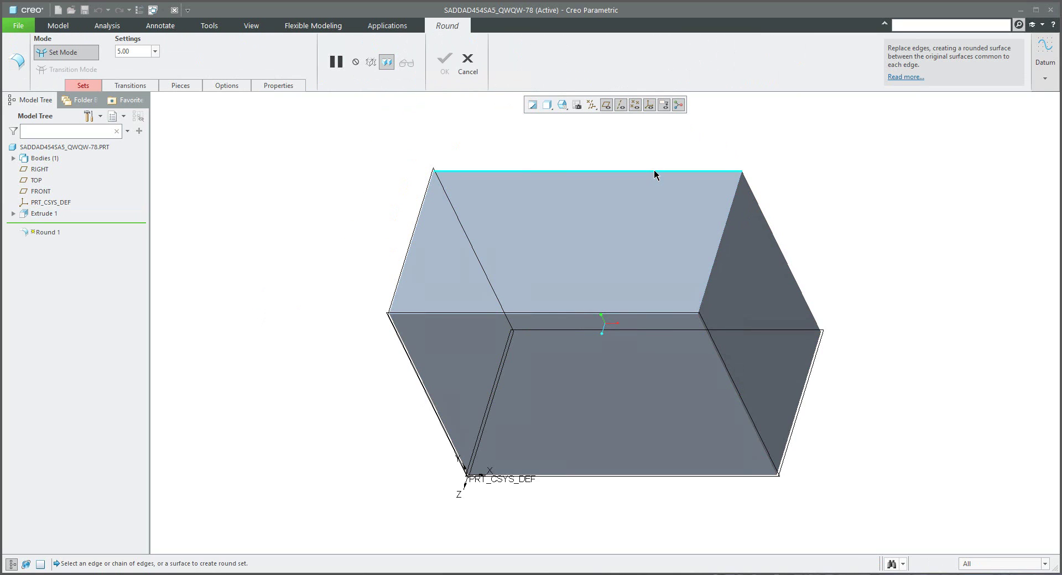
{"action": "left_click", "coordinate": [654, 170]}
{"action": "left_click_drag", "start_coordinate": [588, 176], "coordinate": [583, 216]}
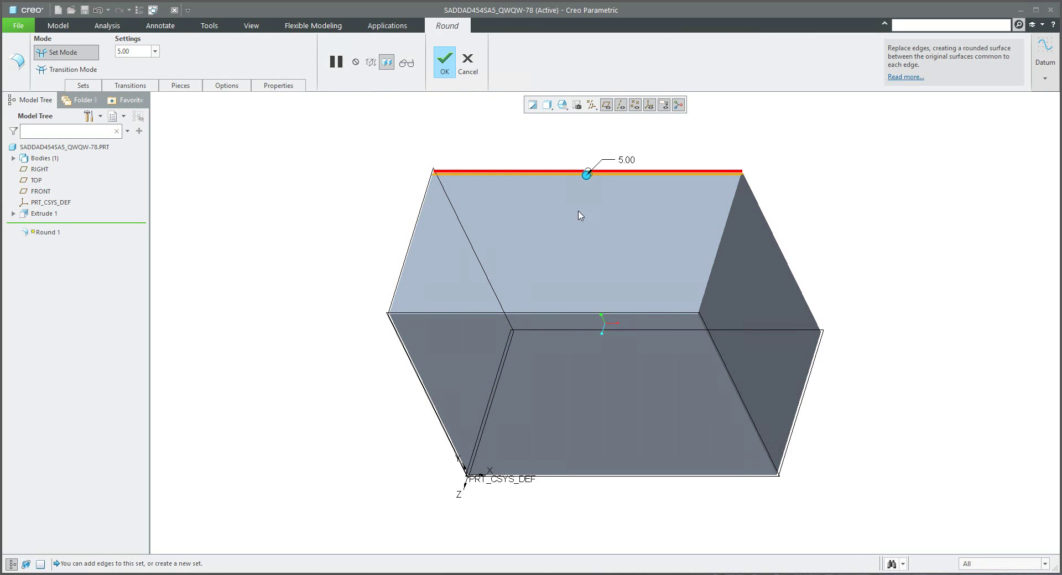
{"action": "middle_click", "coordinate": [462, 88]}
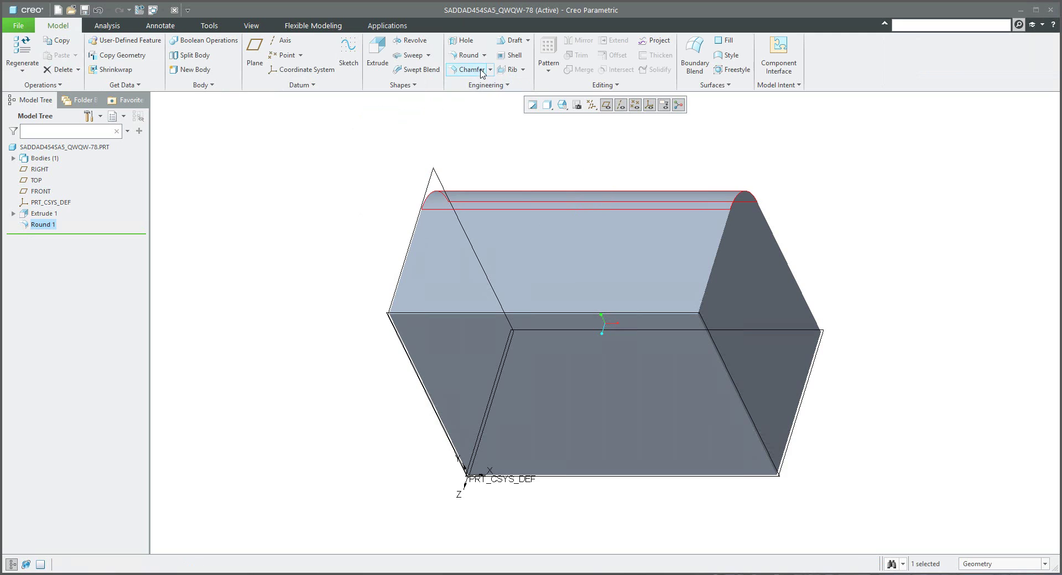
Draft the right end face, hinged at the top face
{"action": "left_click", "coordinate": [507, 43]}
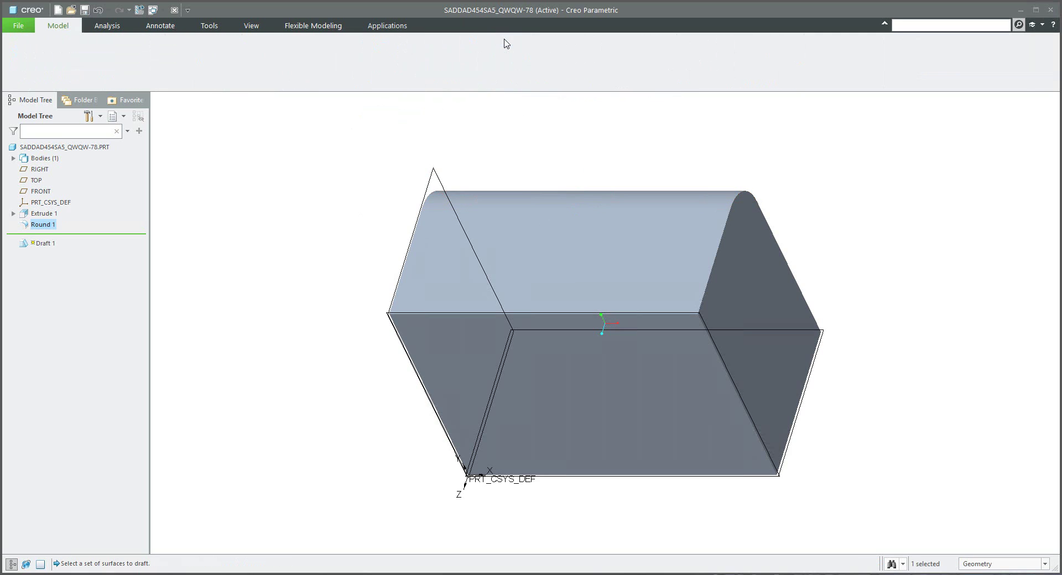
{"action": "left_click", "coordinate": [741, 293]}
{"action": "right_click", "coordinate": [832, 172]}
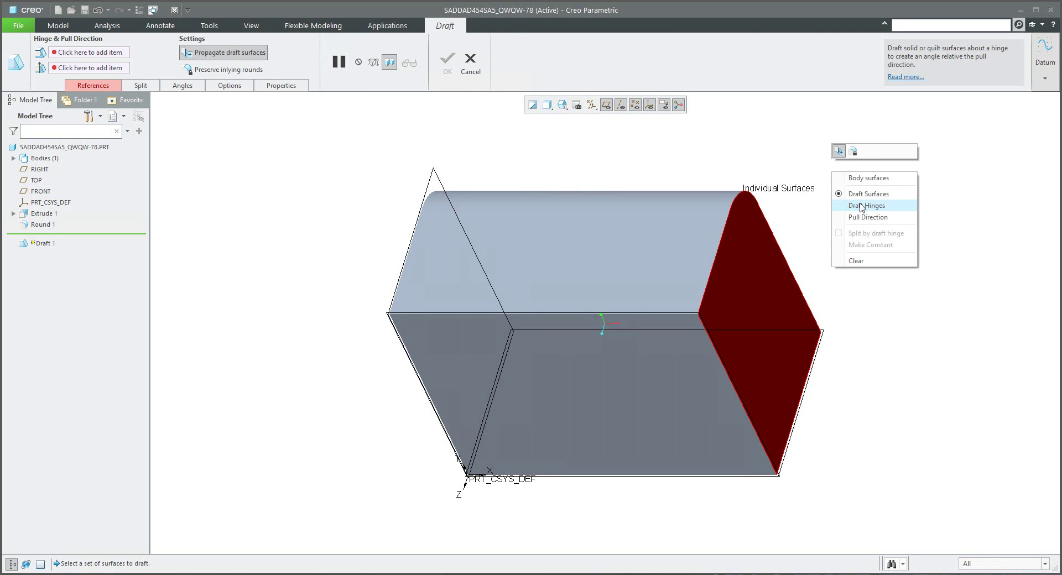
{"action": "left_click", "coordinate": [864, 206]}
{"action": "left_click", "coordinate": [698, 243]}
{"action": "left_click_drag", "start_coordinate": [702, 236], "coordinate": [686, 237]}
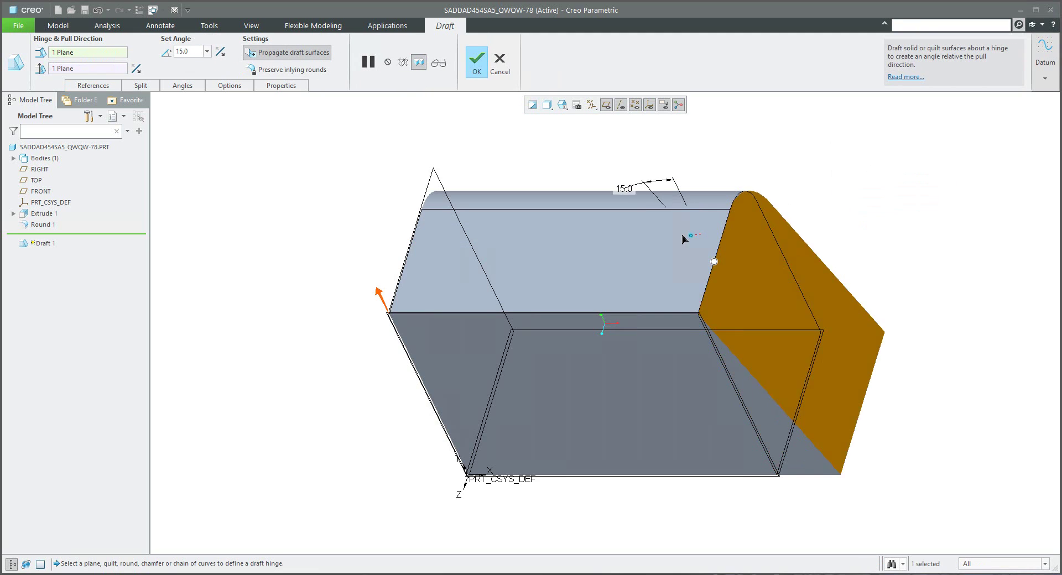
{"action": "middle_click", "coordinate": [332, 241]}
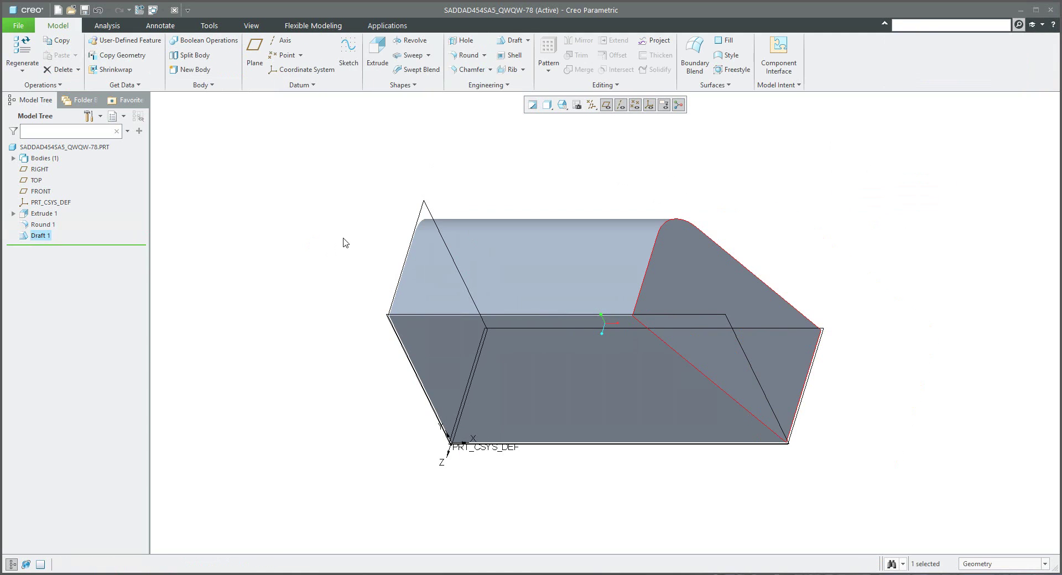
Chamfer the diagonal front edge to 31.00
{"action": "left_click", "coordinate": [468, 69]}
{"action": "left_click", "coordinate": [680, 358]}
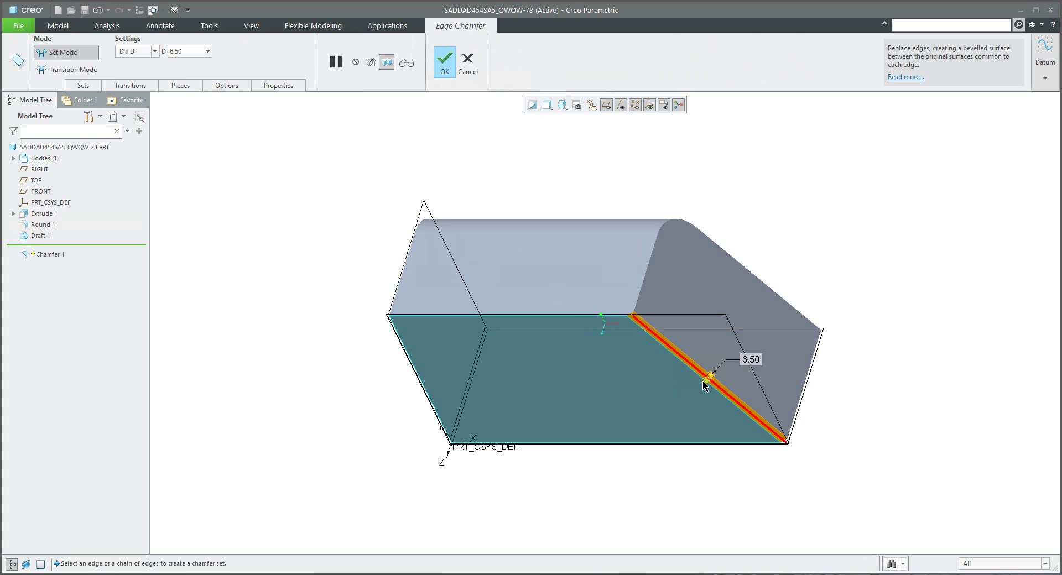
{"action": "left_click_drag", "start_coordinate": [706, 378], "coordinate": [692, 390]}
{"action": "middle_click", "coordinate": [277, 306]}
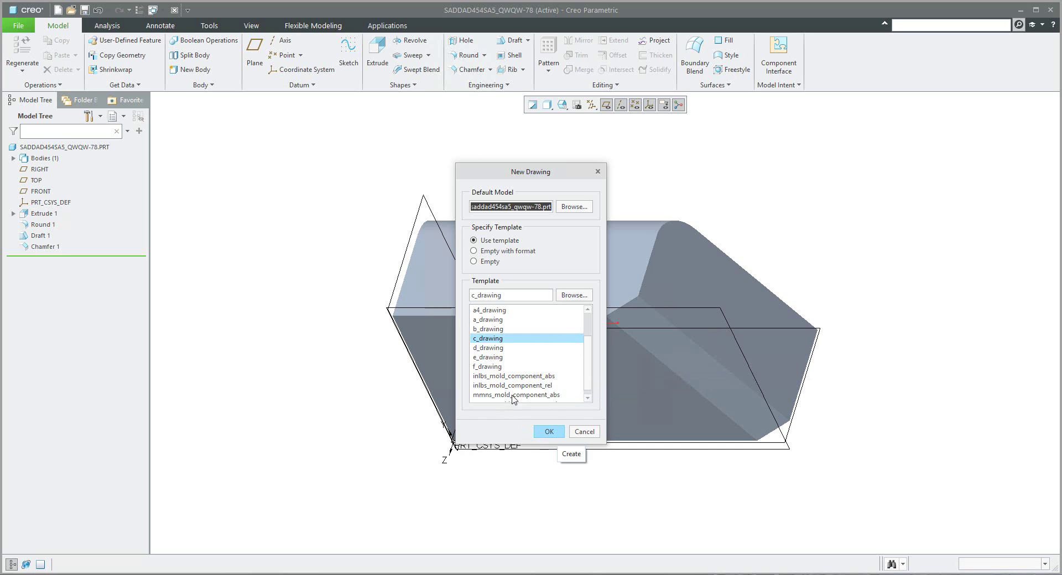
Create the drawing with the Empty option and an A3 standard sheet size
{"action": "left_click", "coordinate": [474, 262]}
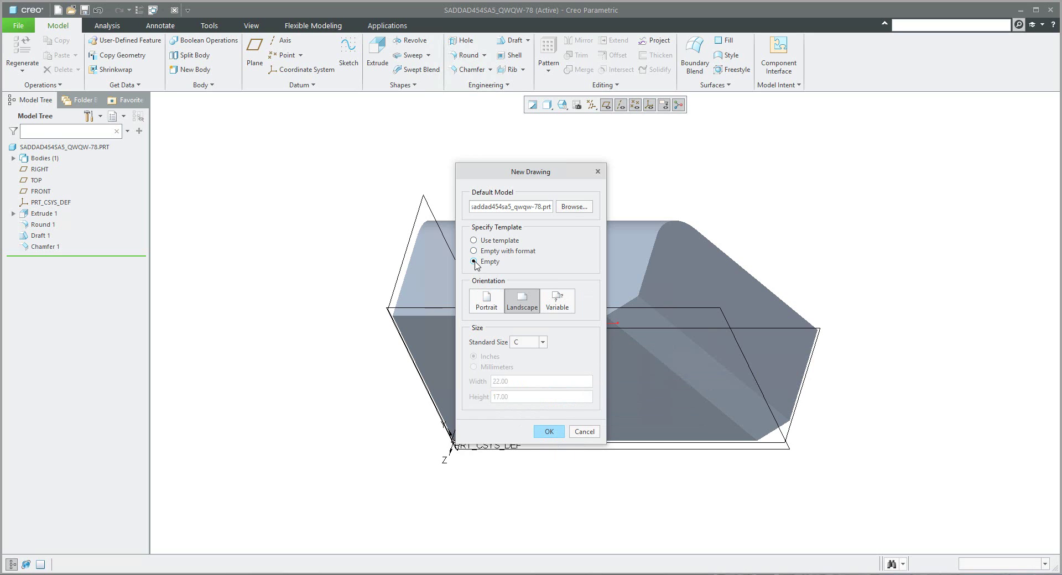
{"action": "left_click", "coordinate": [528, 342]}
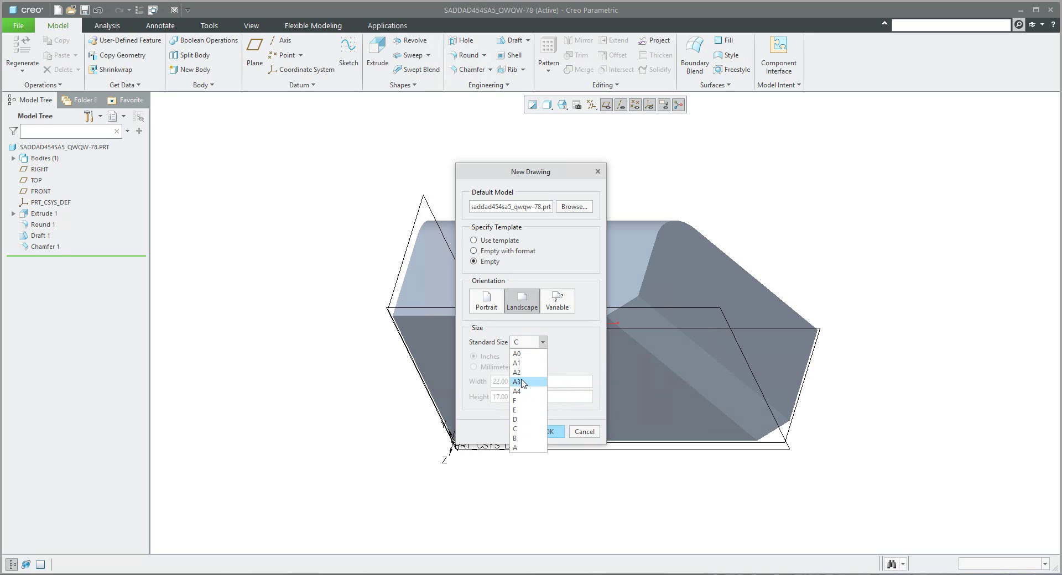
{"action": "left_click", "coordinate": [522, 382]}
{"action": "left_click", "coordinate": [550, 433]}
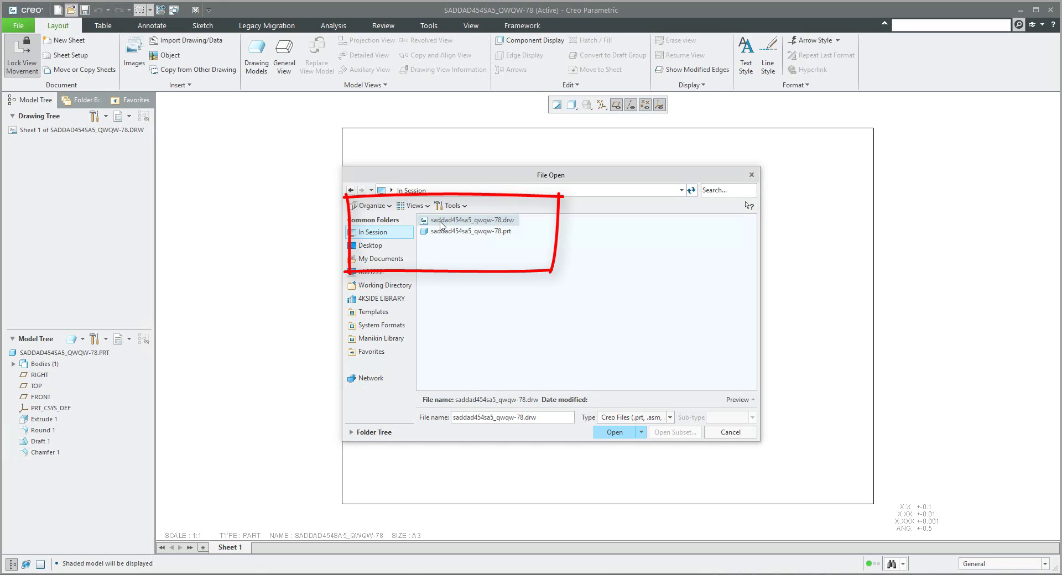
Close the in-session file list after confirming the drawing and part share one name
{"action": "left_click", "coordinate": [724, 435]}
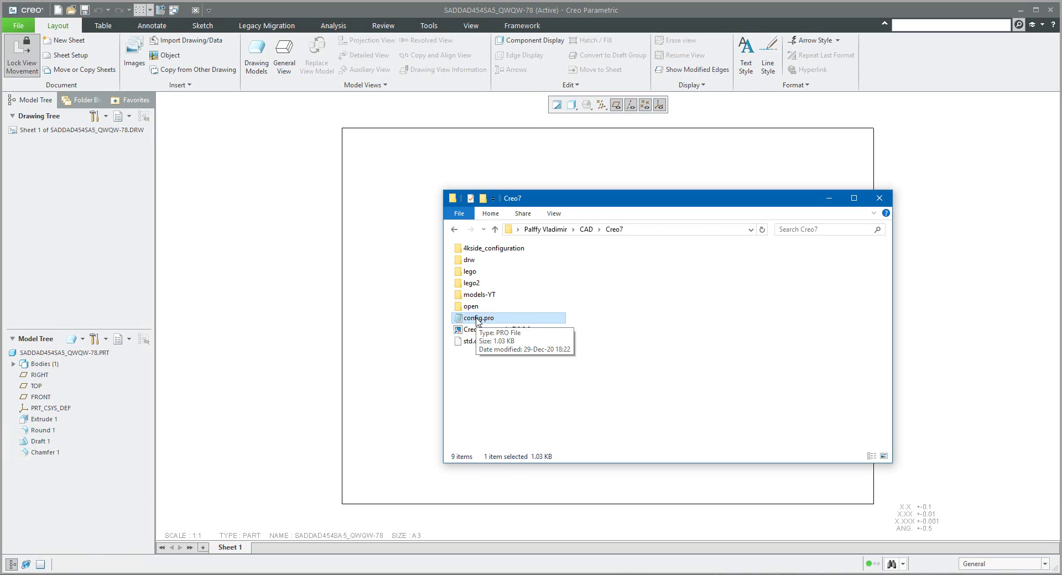
Reopen config.pro in Notepad and highlight the nd mapkey name and the New_drw.exe folder path
{"action": "double_click", "coordinate": [477, 321]}
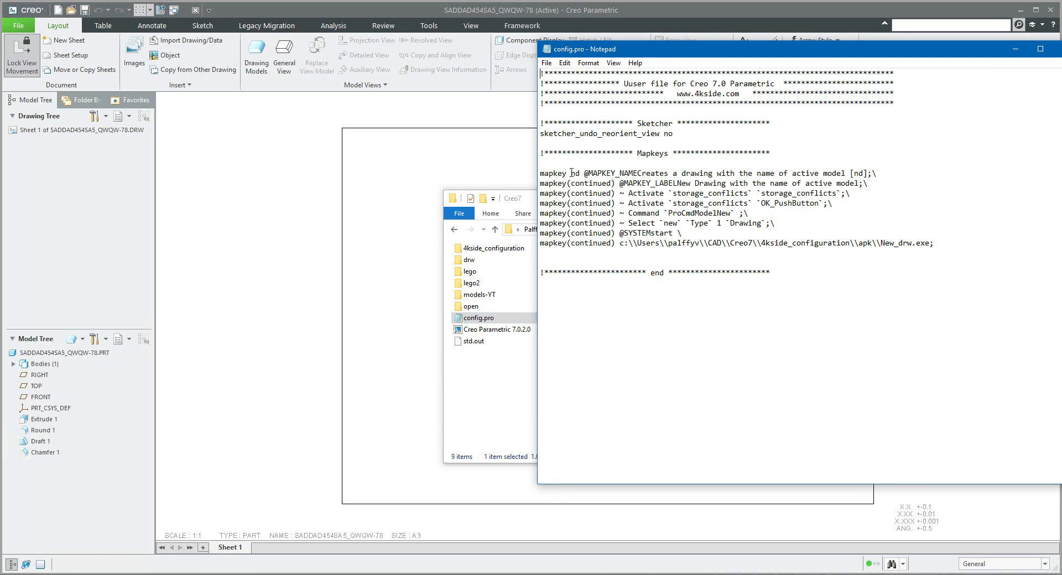
{"action": "left_click_drag", "start_coordinate": [572, 173], "coordinate": [579, 174]}
{"action": "left_click_drag", "start_coordinate": [621, 243], "coordinate": [938, 245]}
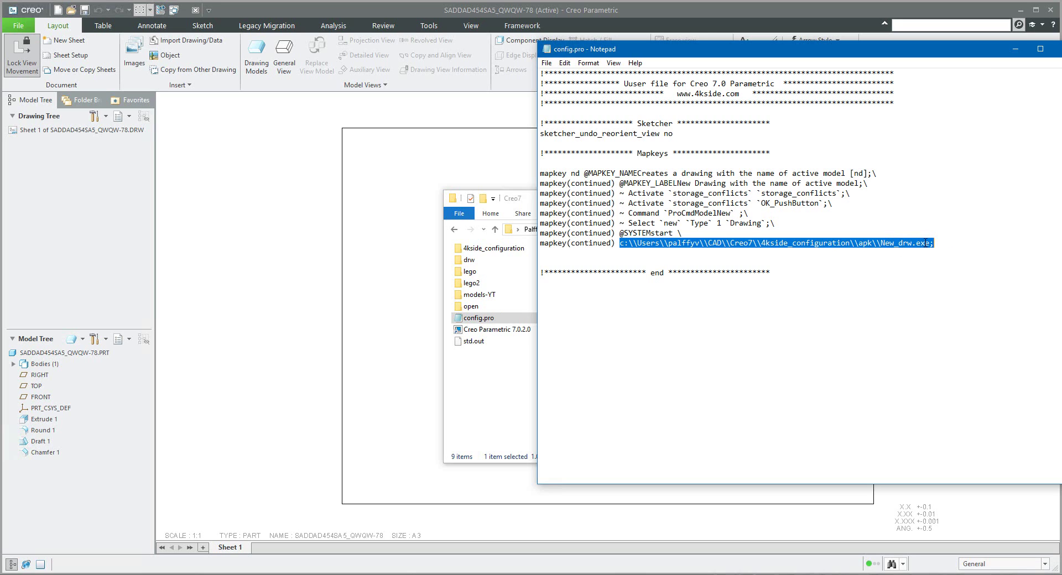
{"action": "left_click", "coordinate": [637, 249]}
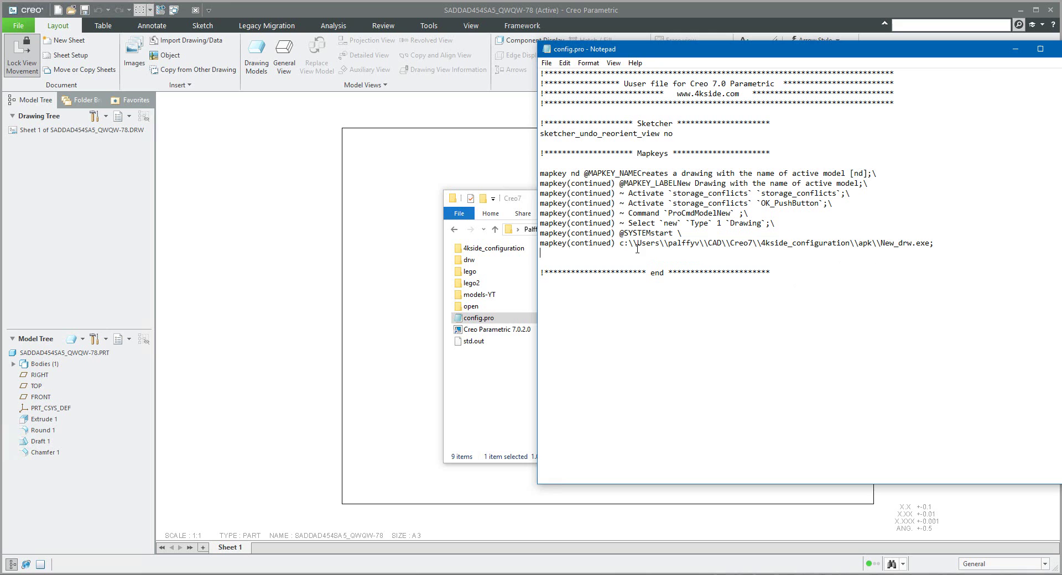
{"action": "left_click_drag", "start_coordinate": [621, 245], "coordinate": [860, 241]}
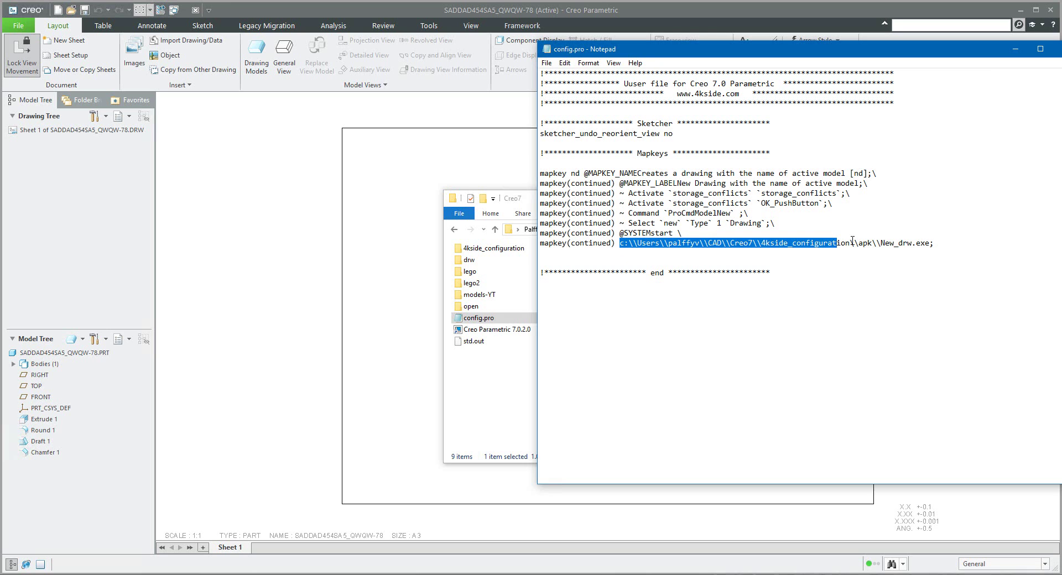